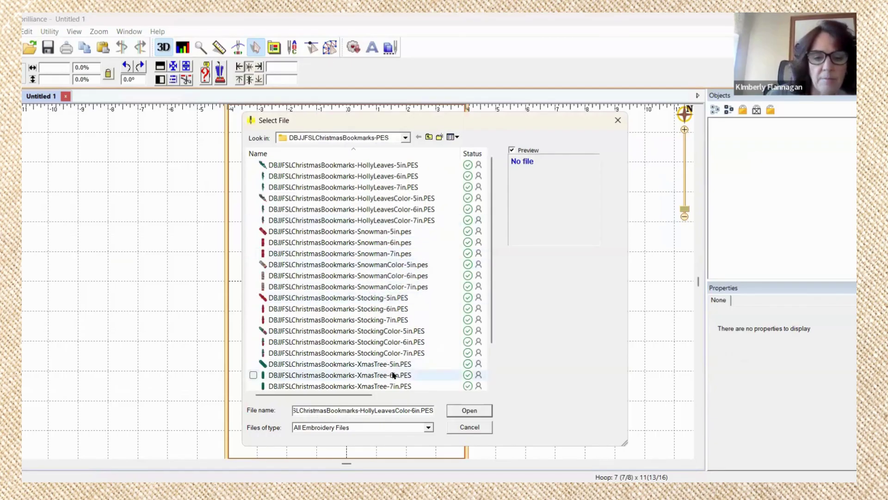
Open the design file DBJJFSLChristmasBookmarks-XmasTreeColor-6in.PES
scroll(394, 377, down, 2)
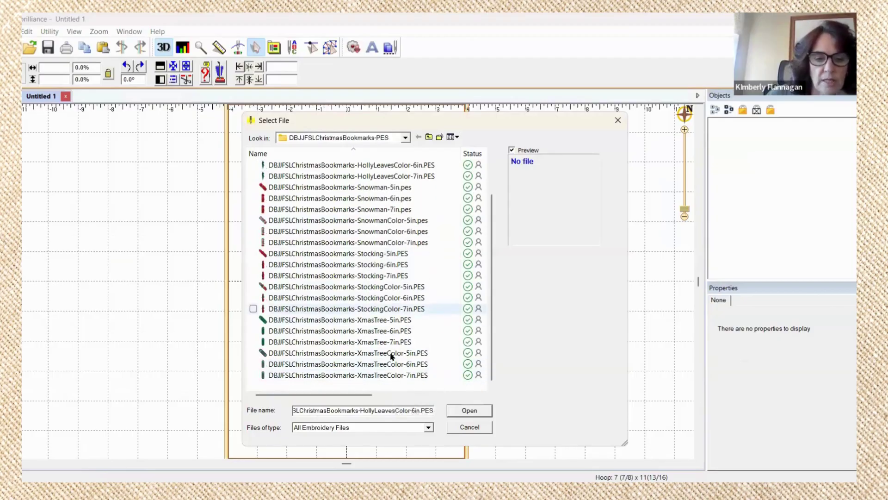
click(314, 366)
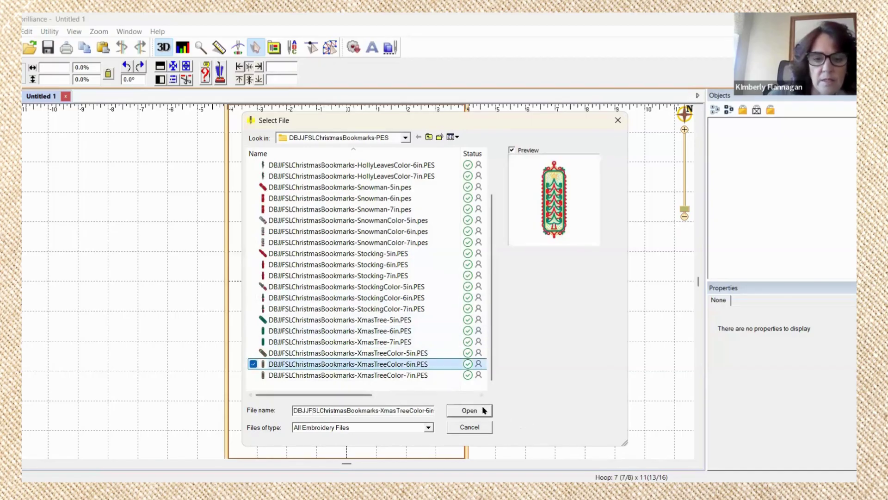
click(475, 410)
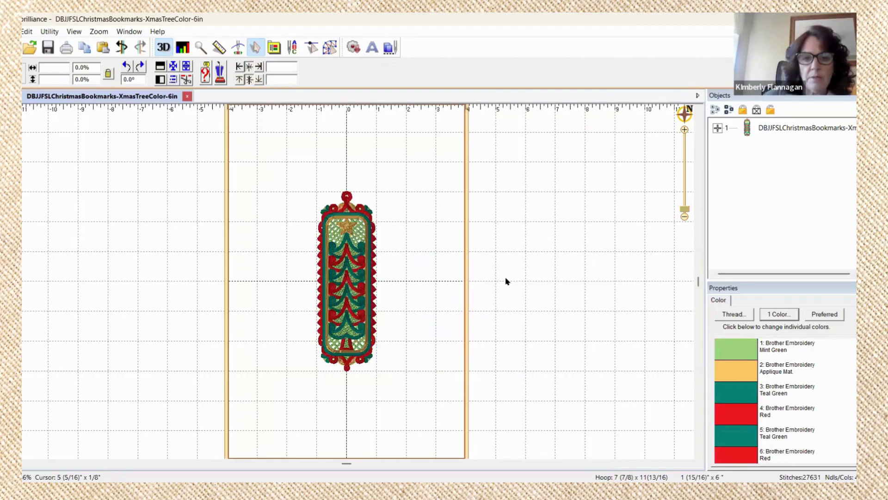
Rotate the Christmas tree bookmark about 90° clockwise so it lies horizontally, and move it about 4 7/16" above the hoop's center
scroll(505, 281, down, 1)
click(358, 270)
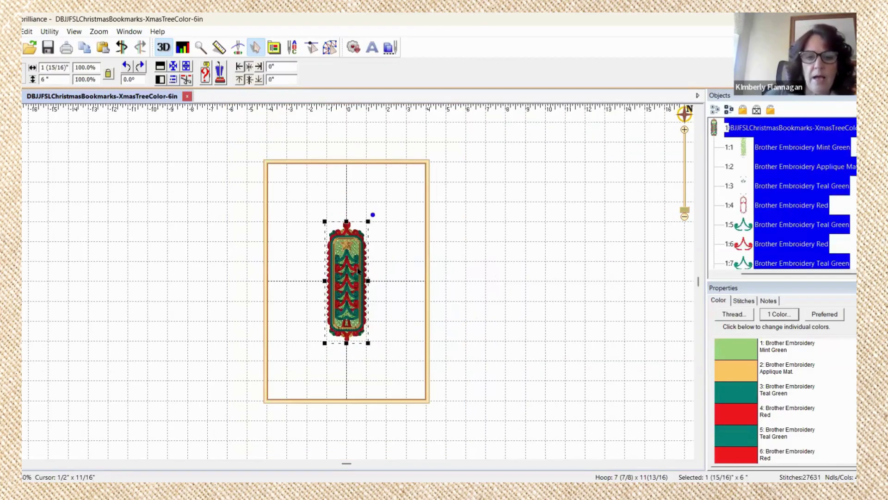
drag(372, 215, 394, 301)
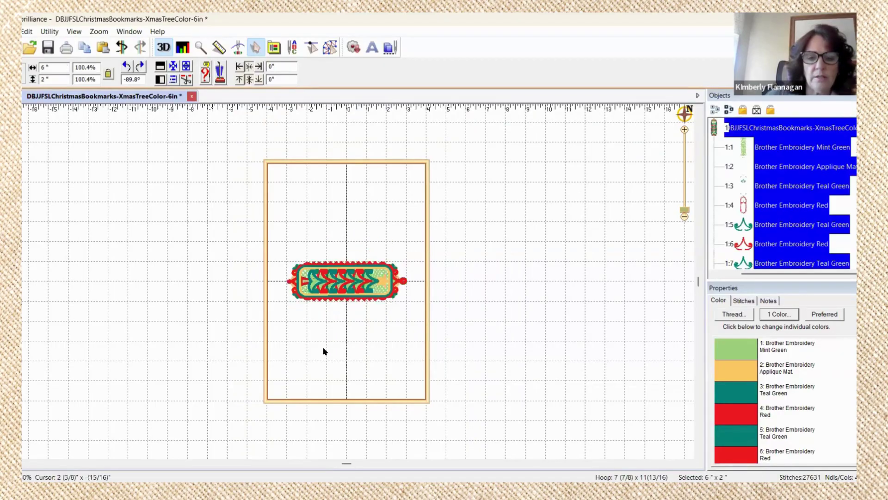
drag(347, 267, 348, 197)
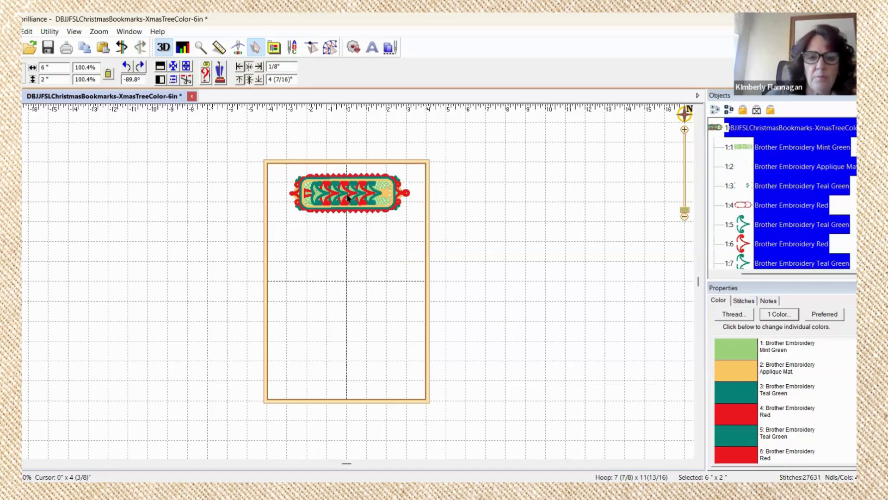
key(Escape)
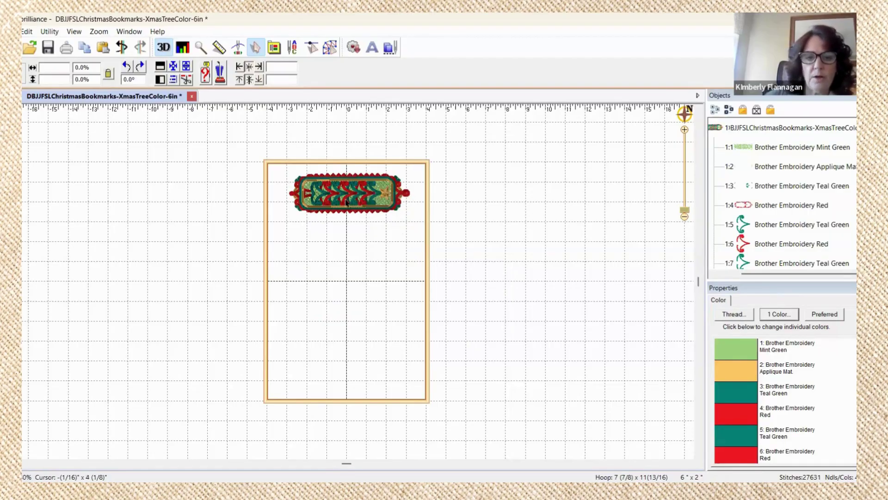
Duplicate the bookmark and place the copy directly below the original, about 2 1/8" above the hoop's center
click(346, 202)
right_click(345, 195)
click(372, 203)
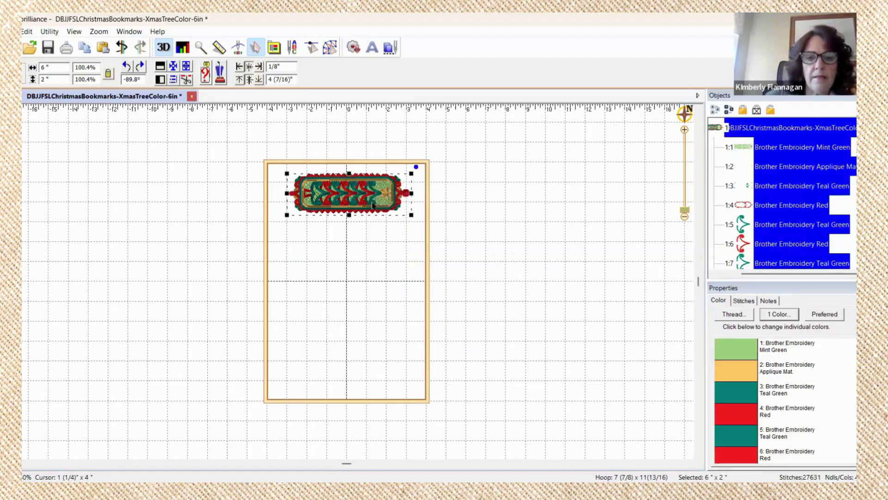
key(ctrl+v)
drag(355, 206, 356, 245)
scroll(782, 194, up, 3)
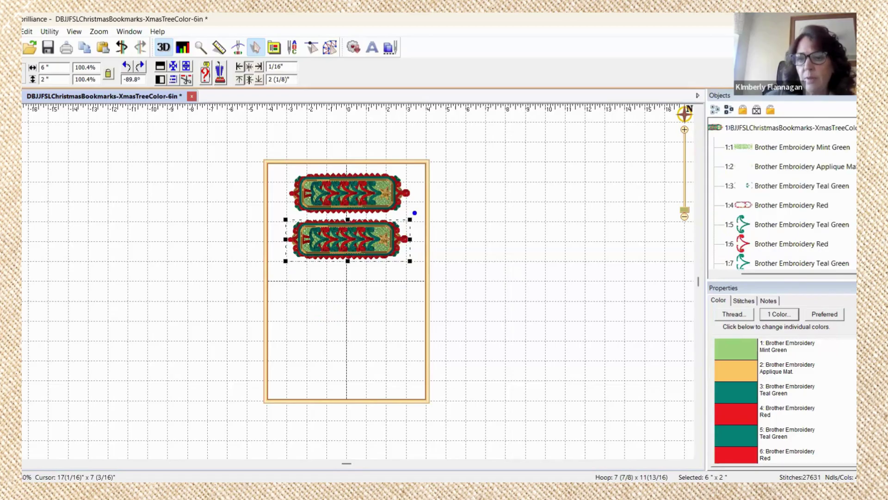
scroll(781, 194, down, 3)
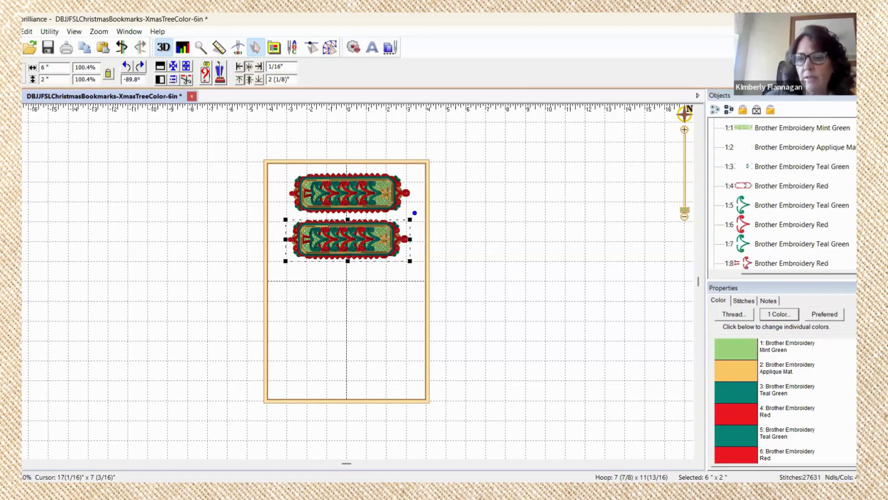
scroll(782, 194, down, 1)
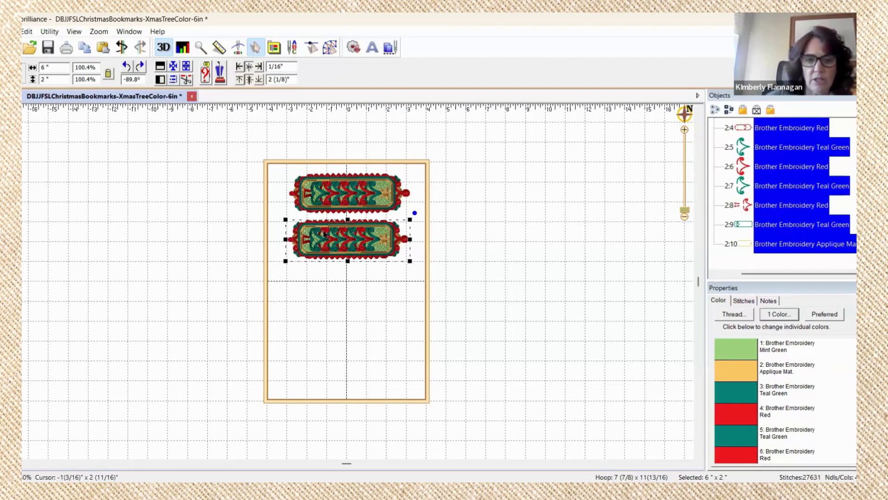
Add three more copies of the bookmark, stacked down the hoop at vertical offsets of about -5/16", -2 1/2" and -4 13/16"
right_click(340, 248)
click(369, 264)
drag(346, 196, 350, 289)
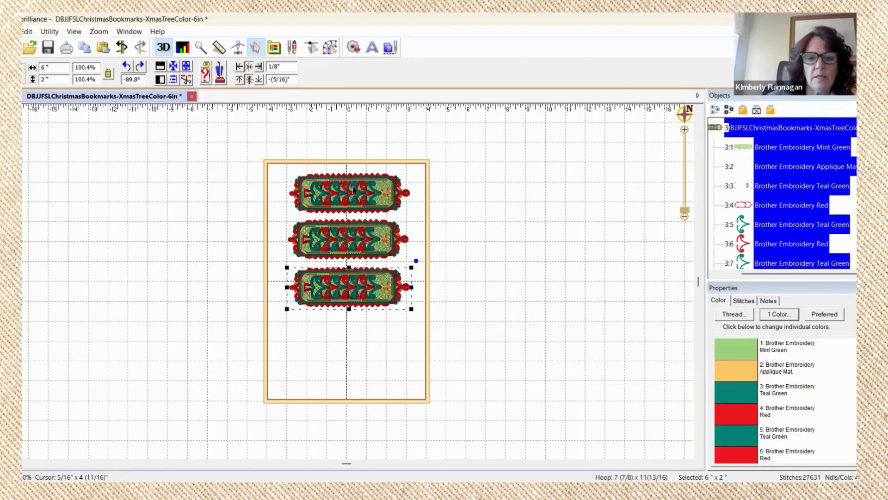
right_click(351, 200)
click(381, 205)
drag(342, 197, 340, 334)
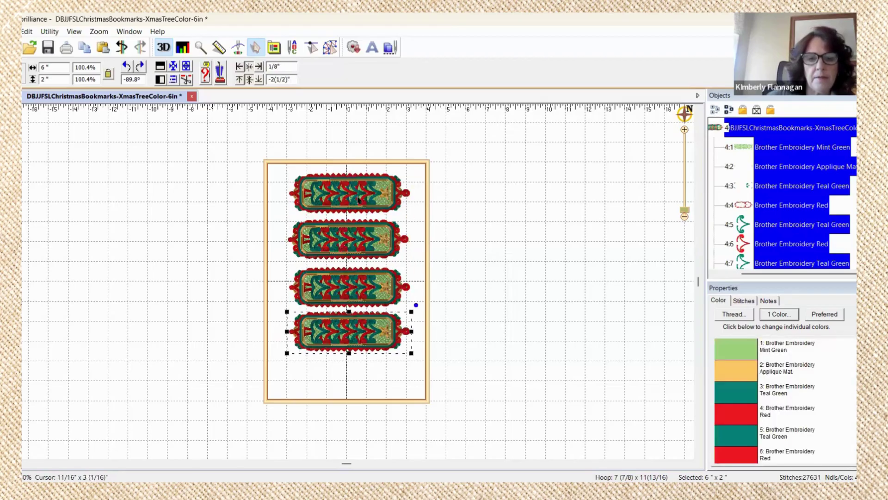
right_click(351, 199)
click(382, 215)
drag(349, 203, 350, 383)
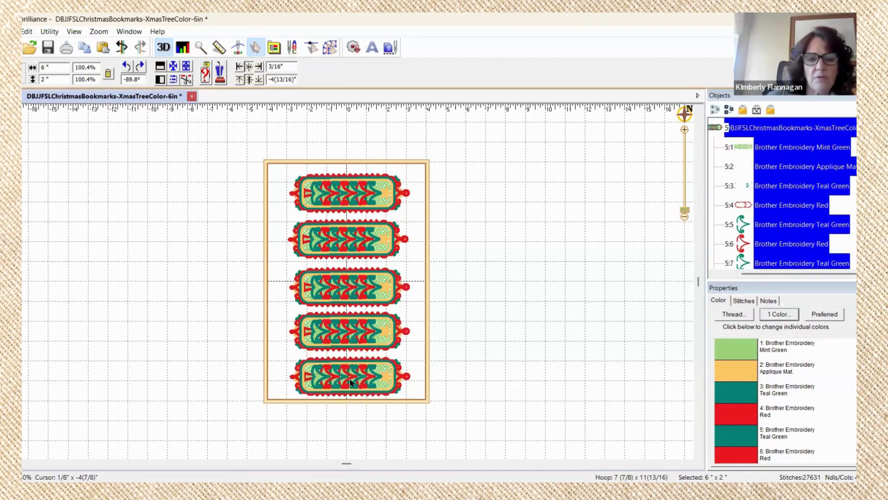
Nudge the bookmarks slightly so all five are more evenly spaced and stay inside the hoop
drag(352, 288, 352, 282)
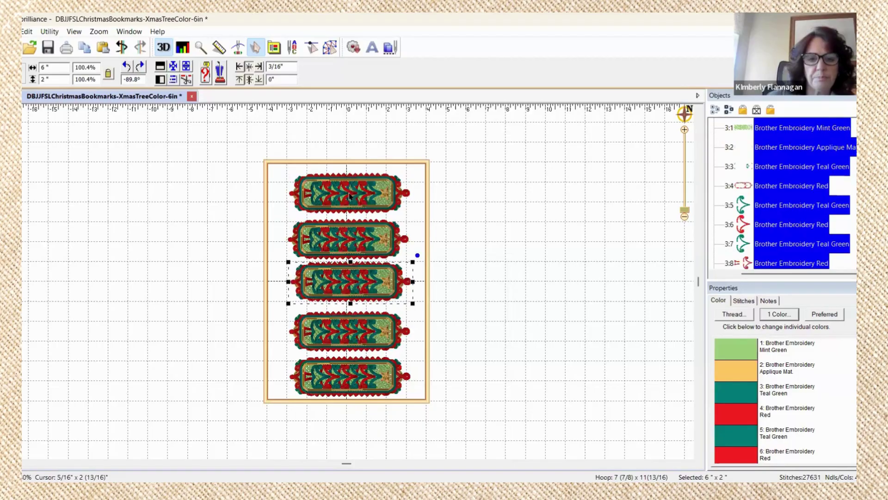
click(349, 192)
drag(343, 242, 343, 240)
click(343, 278)
drag(335, 335, 339, 331)
click(340, 391)
drag(345, 384, 347, 380)
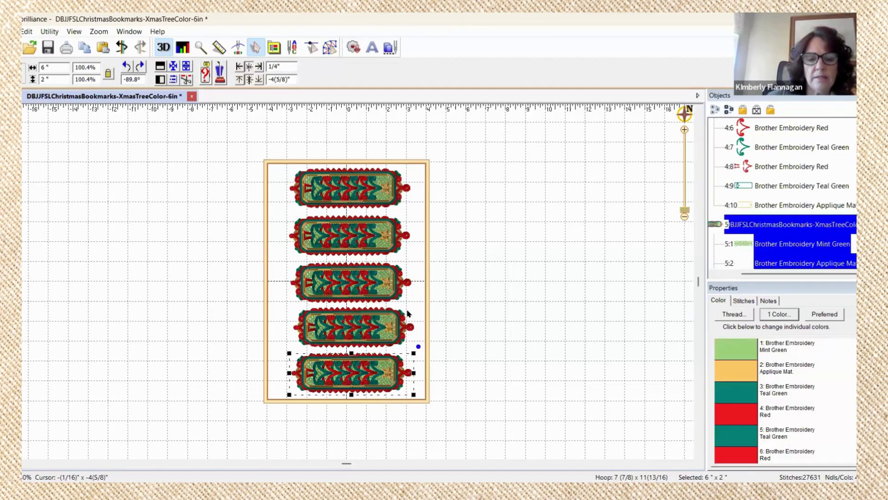
Simulate the stitching of the five bookmarks up to the second one to examine the color order
click(238, 48)
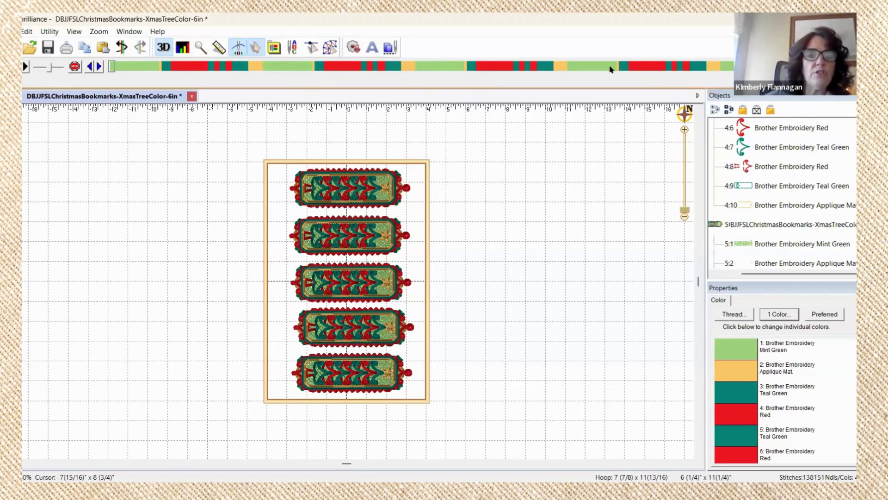
click(99, 67)
drag(111, 70, 286, 82)
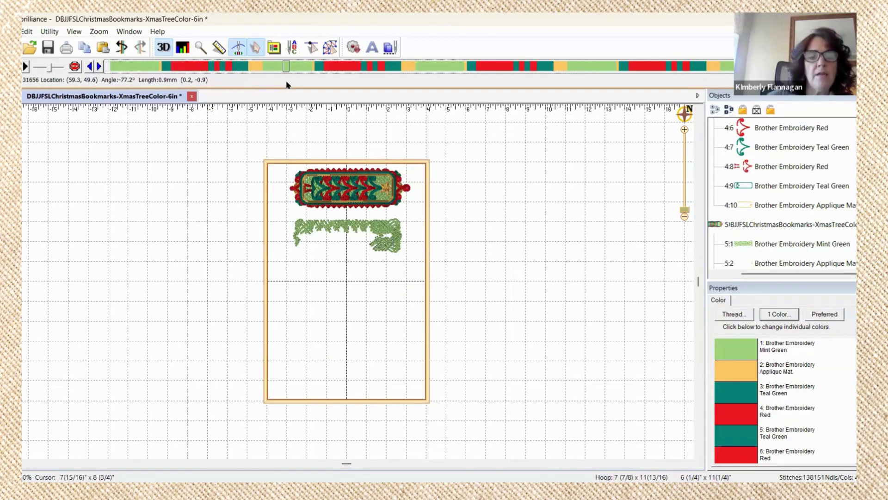
Run Color Sort on the five-bookmark layout and open the sorted result in a new view
click(50, 31)
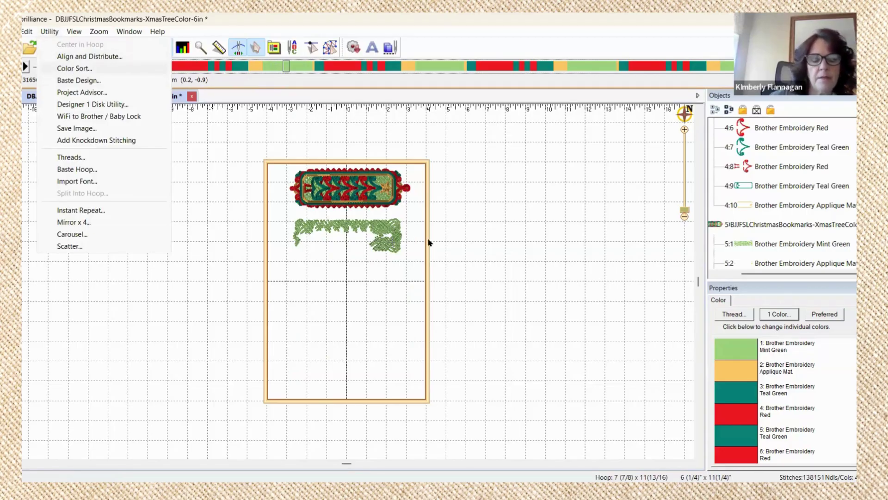
key(Return)
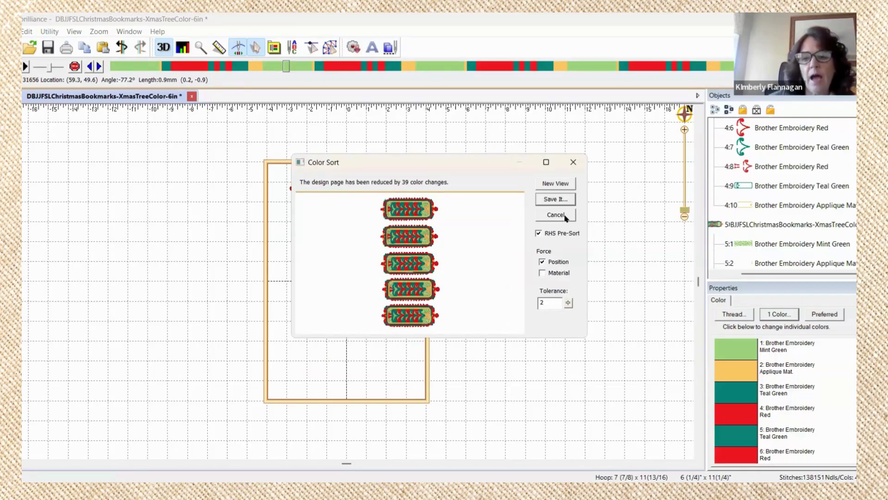
click(558, 185)
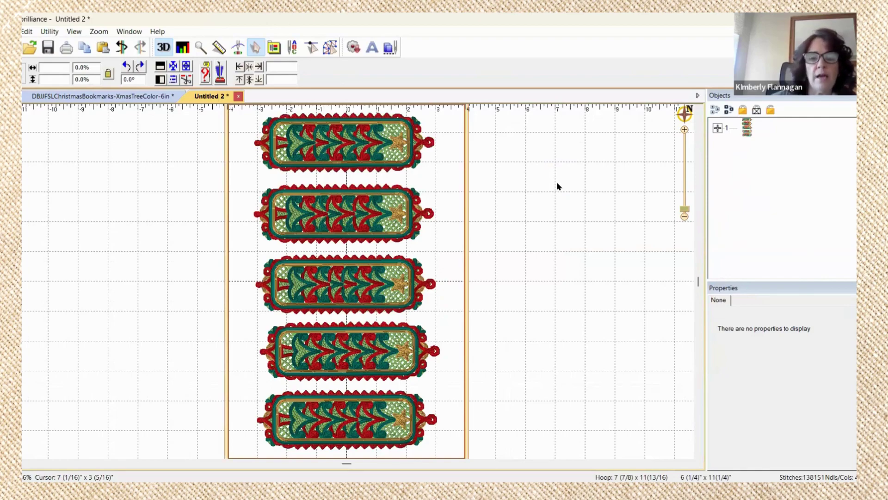
Simulate the color-sorted design's stitching and compare its color sequence with the original layout
scroll(558, 187, down, 1)
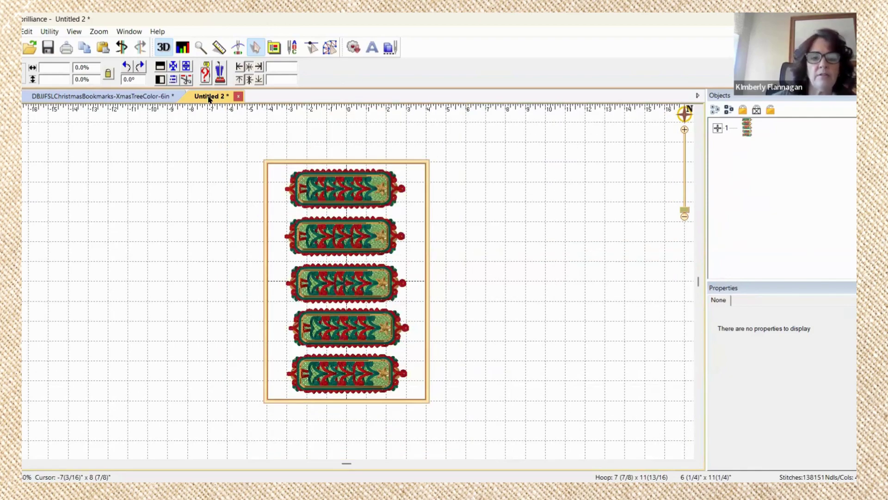
click(237, 48)
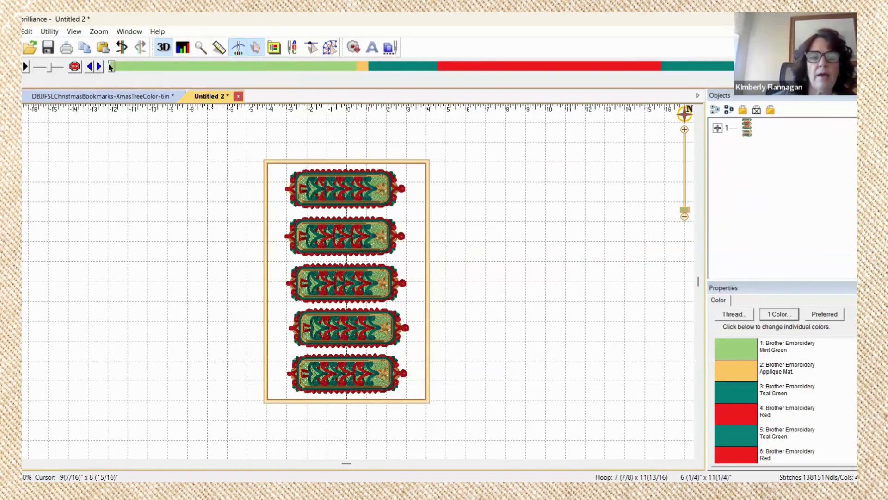
mouse_move(112, 67)
mouse_down()
mouse_move(192, 78)
mouse_move(361, 80)
mouse_move(406, 70)
mouse_move(687, 69)
mouse_up()
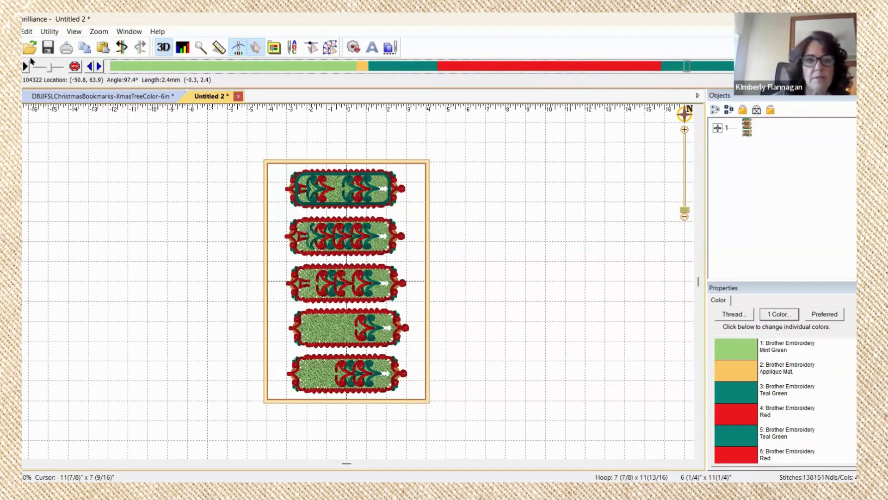
click(88, 99)
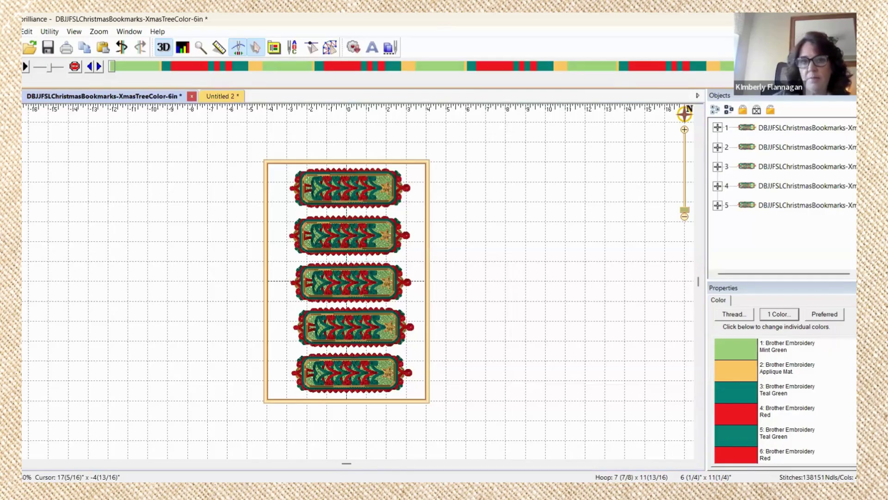
click(214, 96)
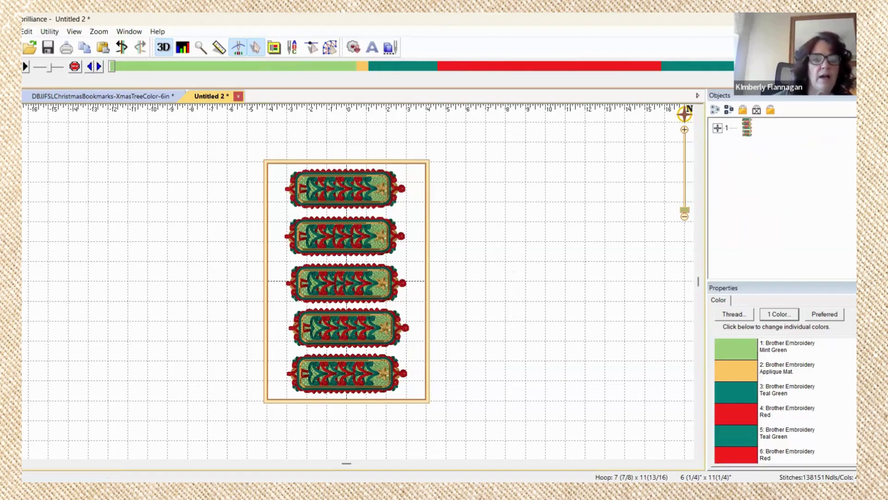
Start saving the sorted design's stitch and working files in JuJu > free standing lace > DBJJFSLChristmasBookmarks-259751-PES > DBJJFSLChristmasBookmarks-PES
key(alt+f)
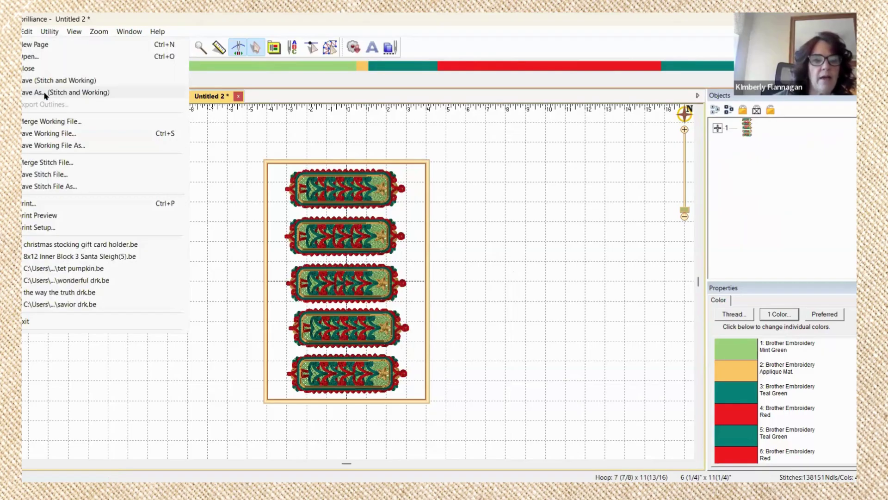
click(45, 94)
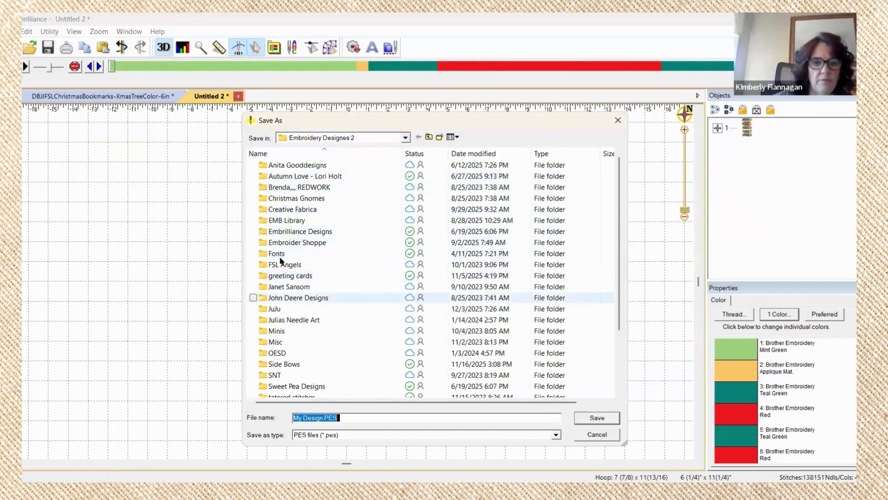
click(275, 309)
double_click(275, 309)
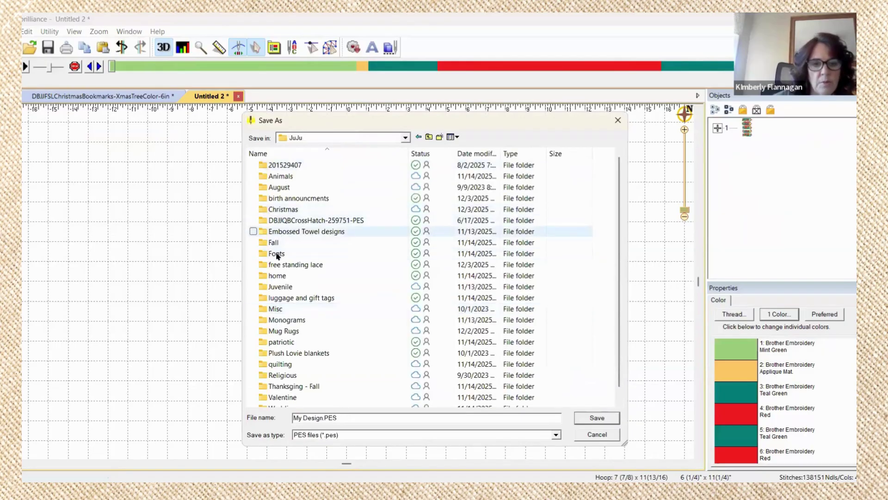
double_click(278, 265)
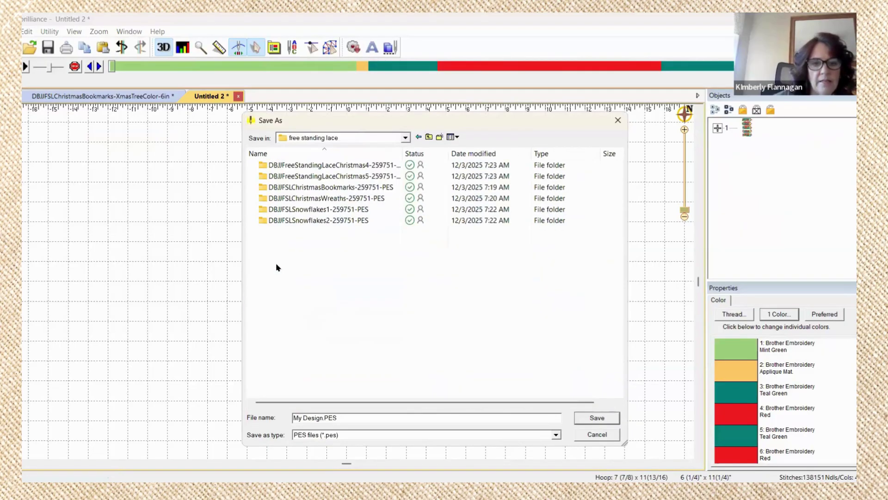
drag(341, 418, 292, 421)
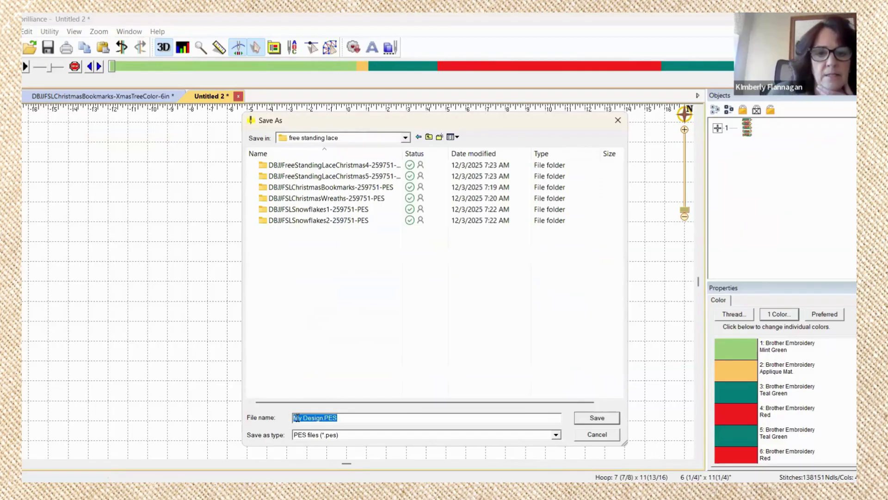
double_click(353, 187)
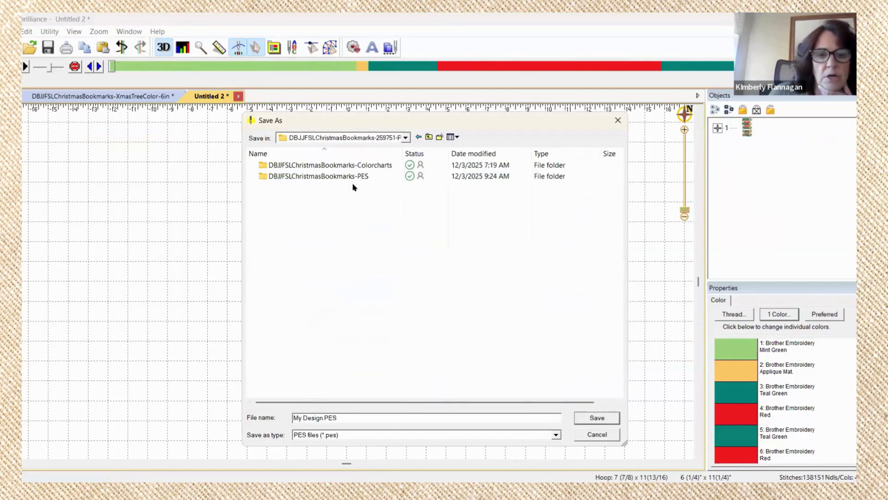
double_click(343, 177)
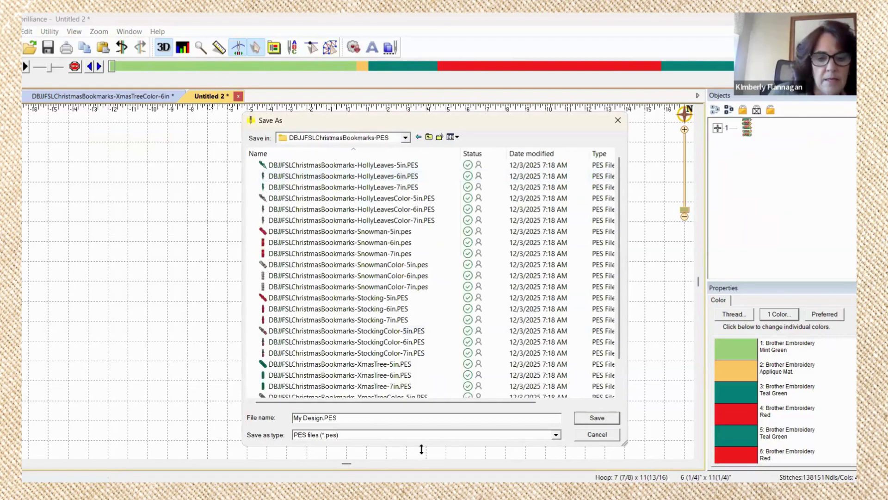
Save the sorted design under the name "mulit christmas tree color stopped 6 inch" and return to the original bookmark layout
drag(348, 419, 285, 419)
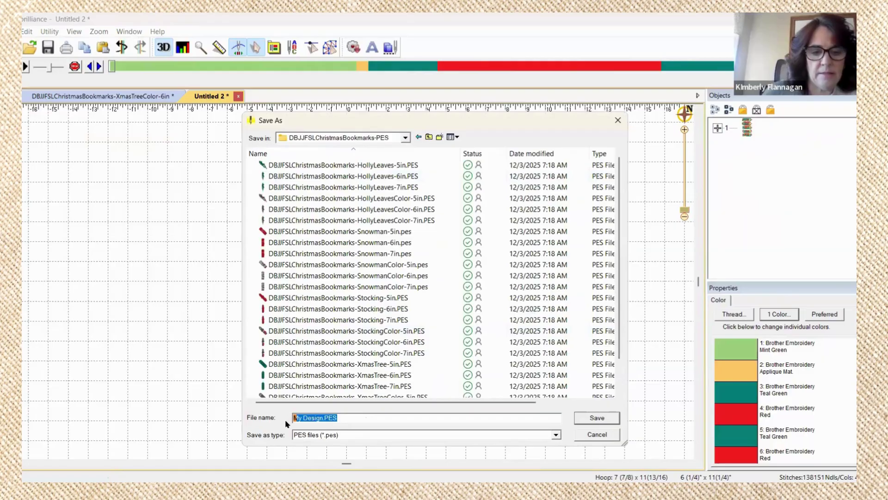
text(mu)
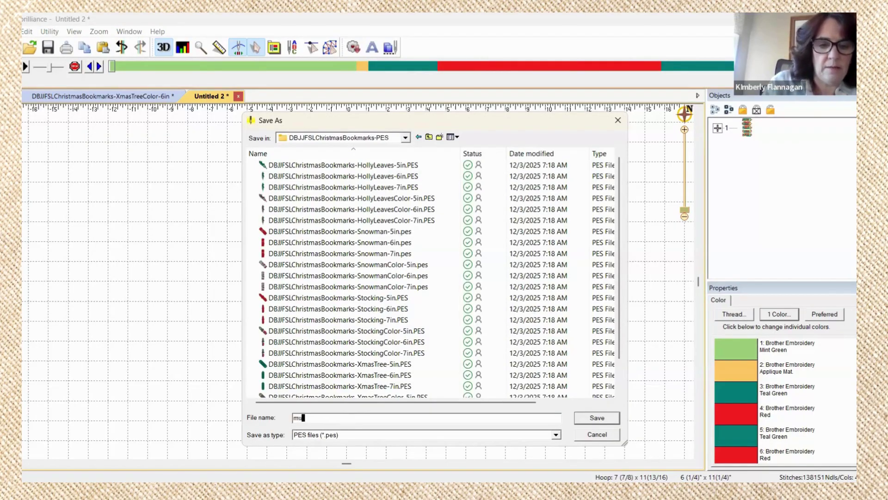
text(li)
key(BackSpace)
key(BackSpace)
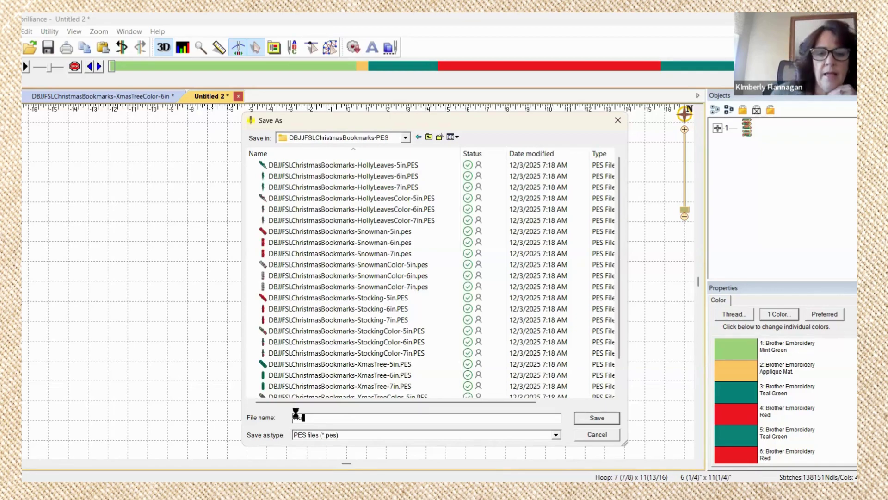
key(Return)
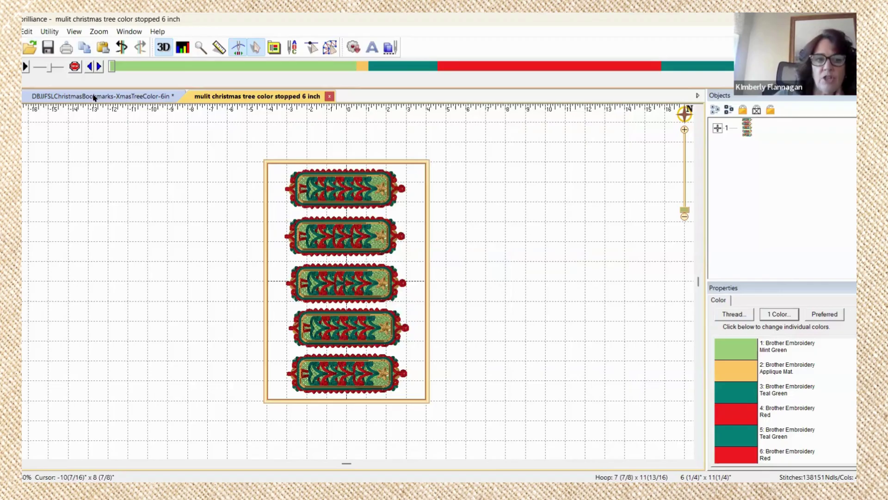
click(119, 100)
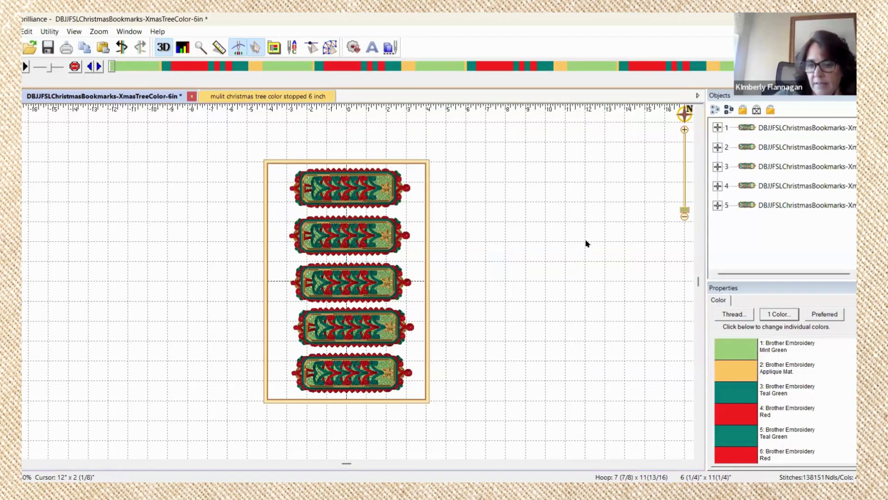